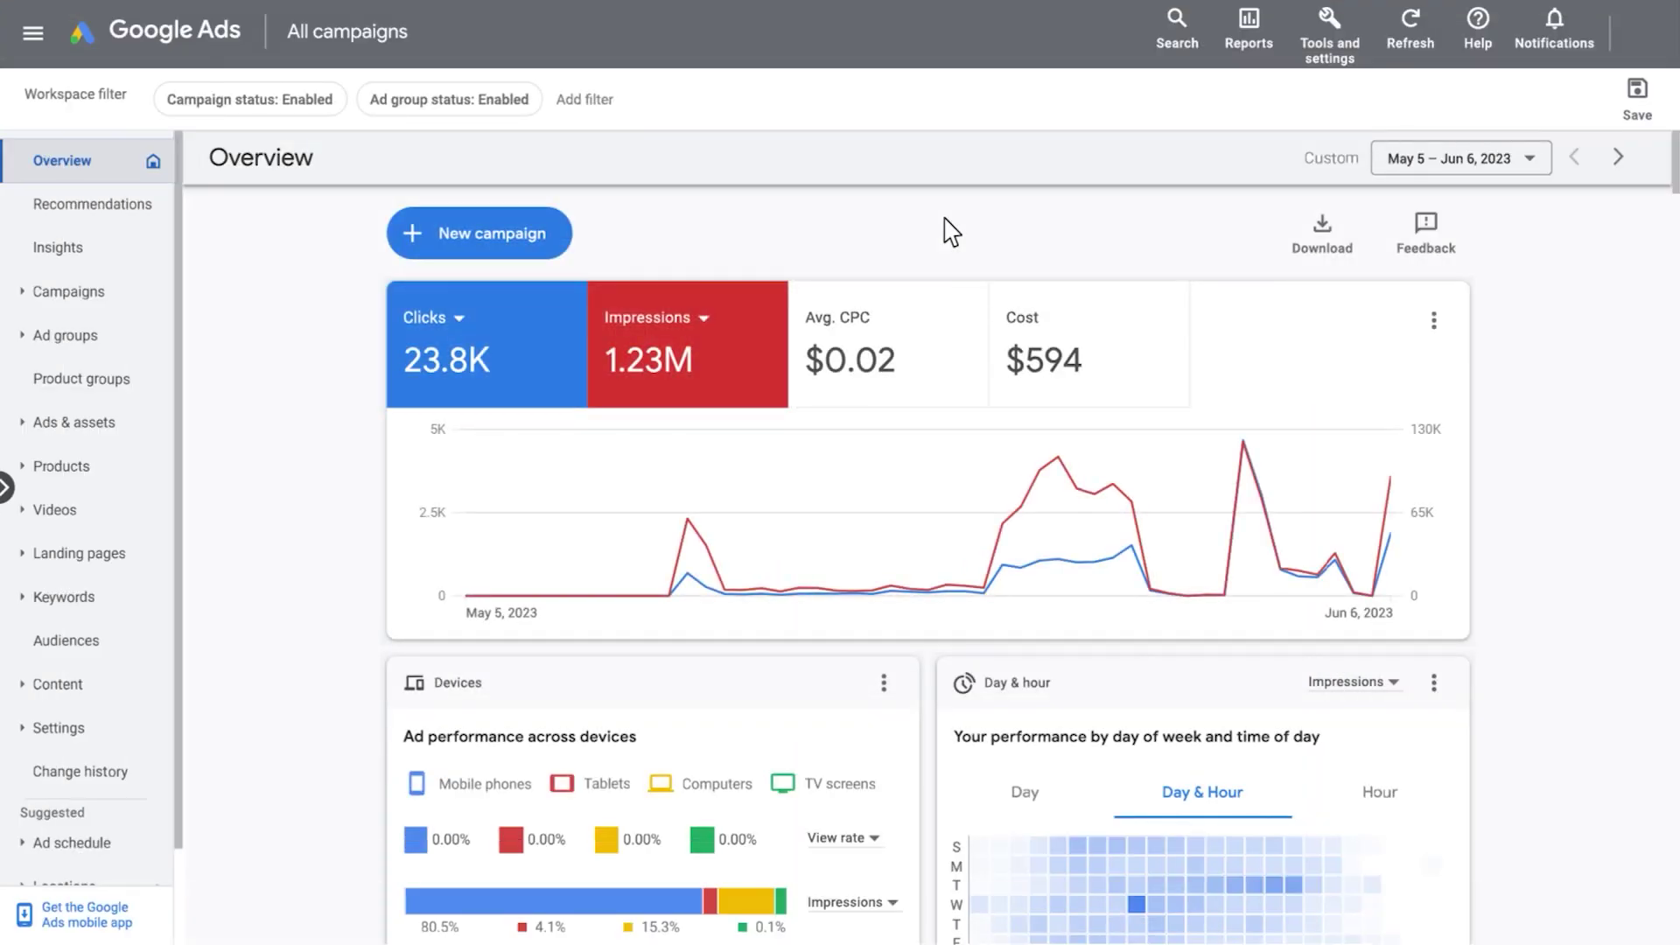
Step: Open App advertising hub from Tools and settings to reach the Web to App Connect overview
{"action": "left_click", "coordinate": [1366, 70]}
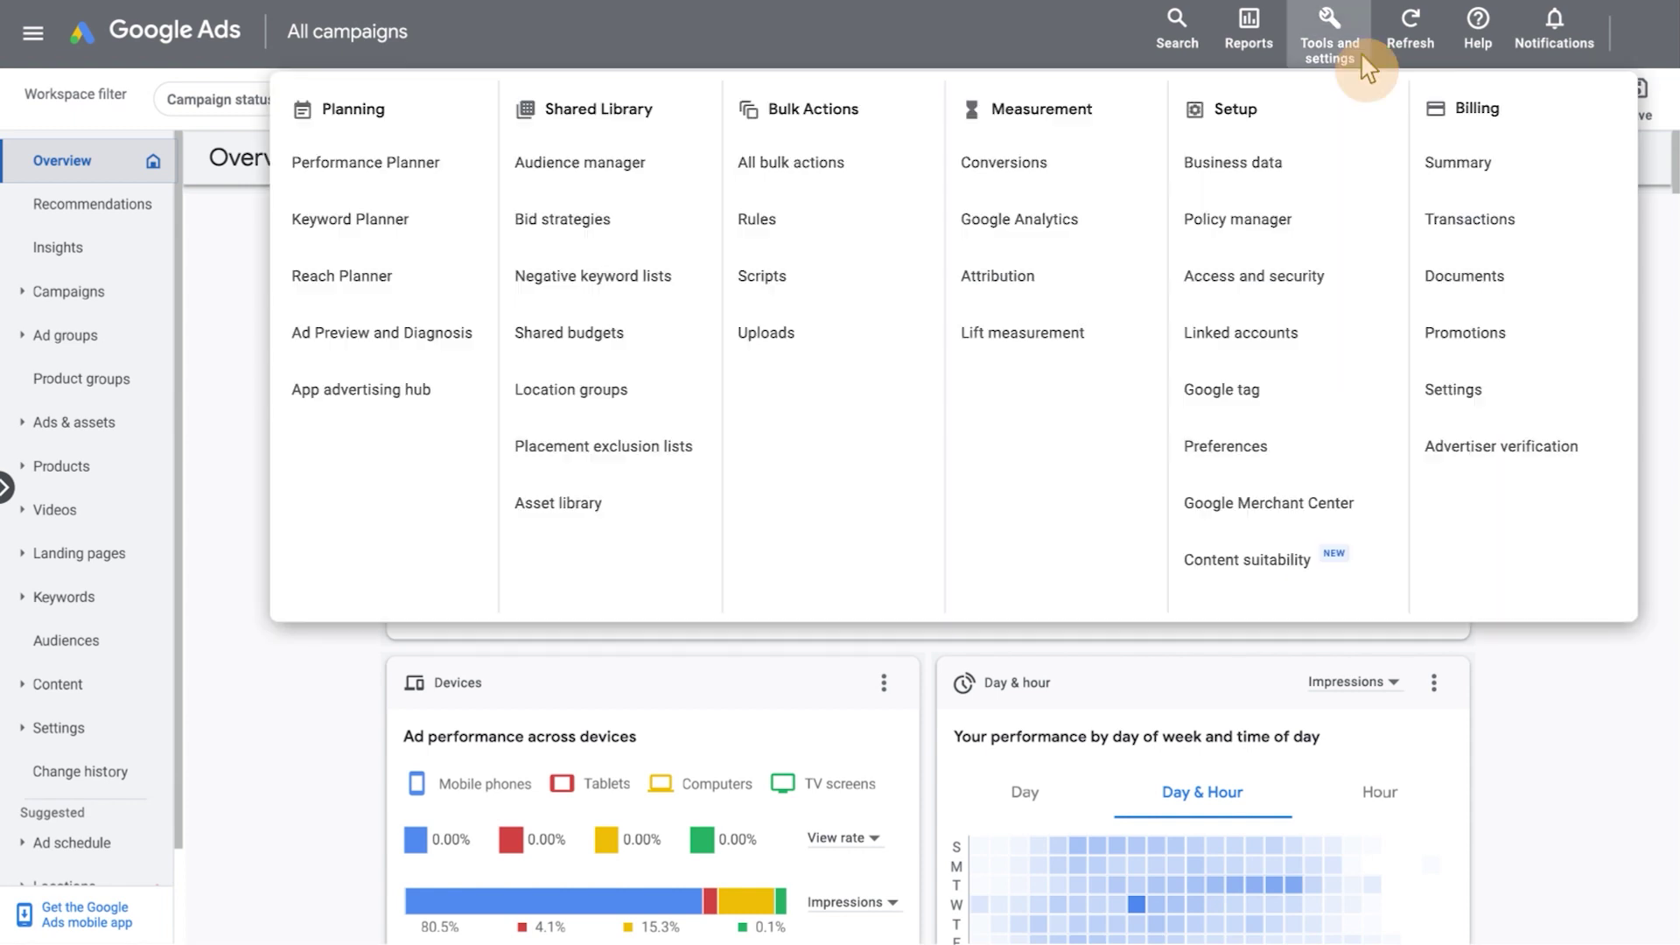
{"action": "left_click", "coordinate": [446, 401]}
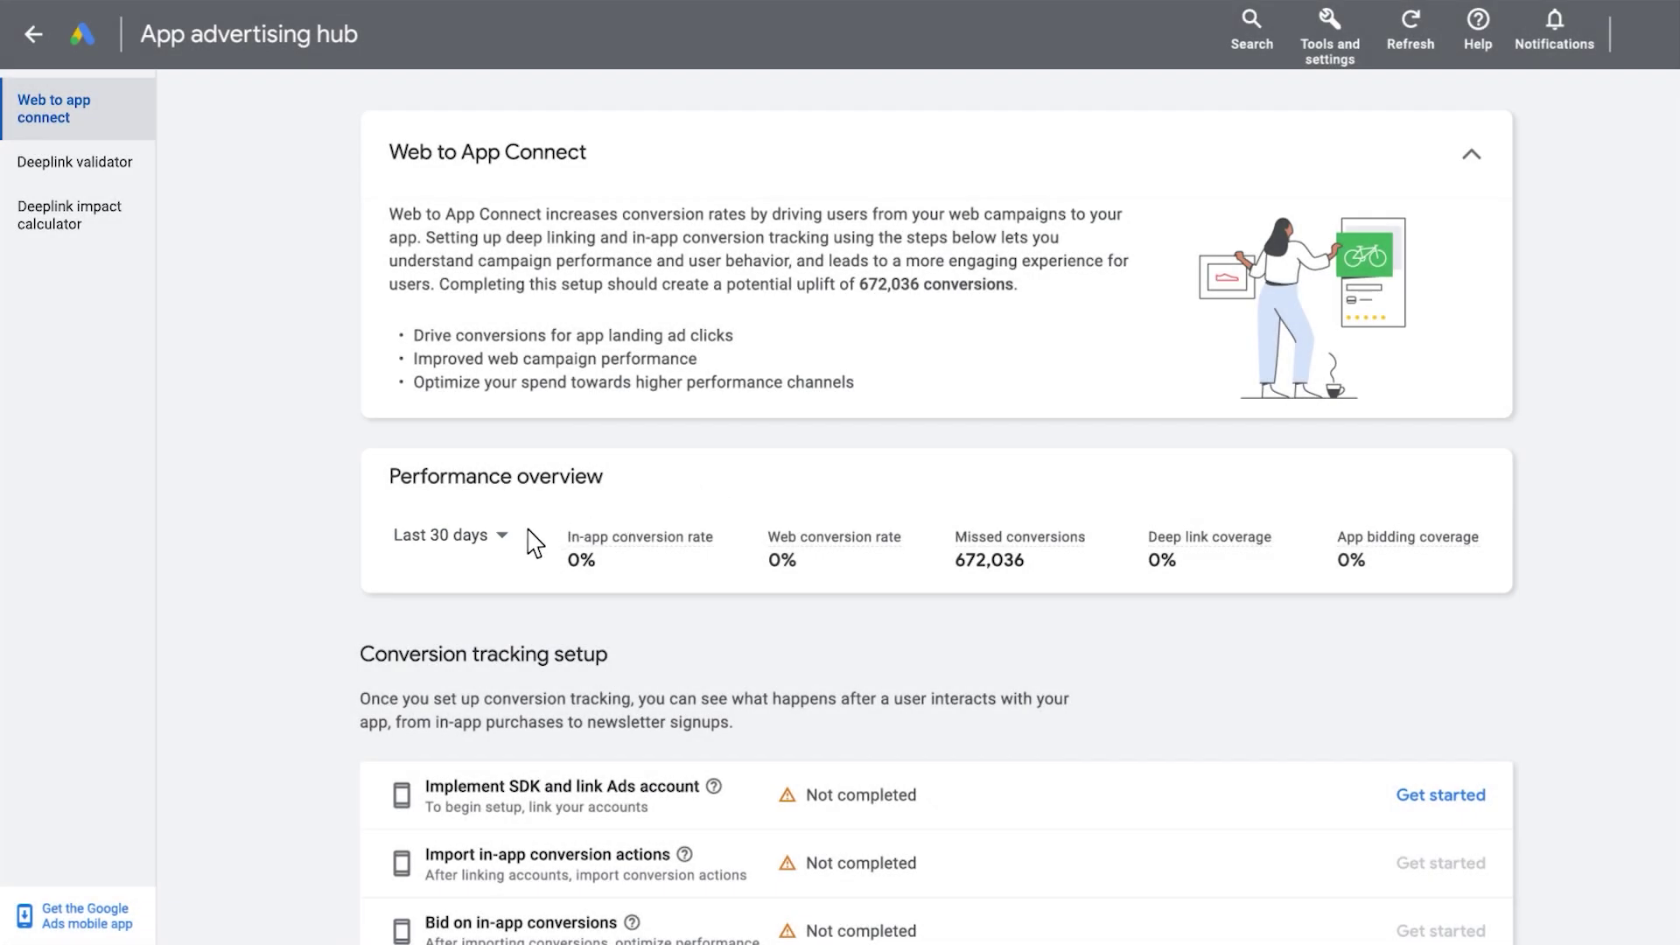
{"action": "left_click", "coordinate": [502, 541]}
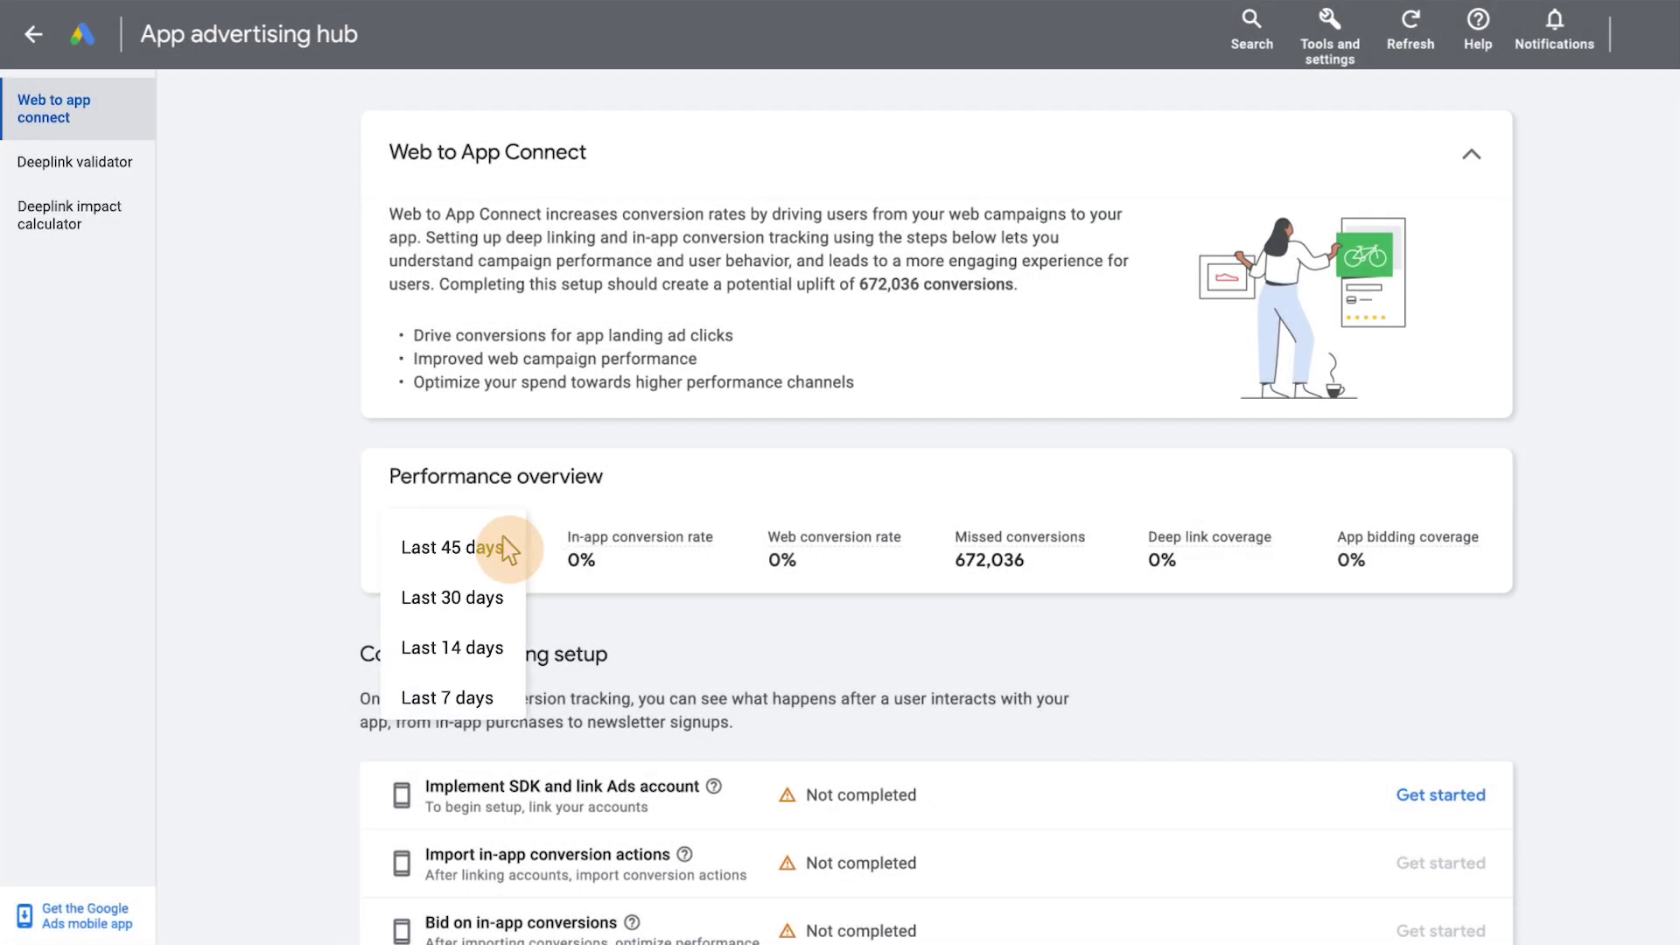
{"action": "left_click", "coordinate": [526, 621]}
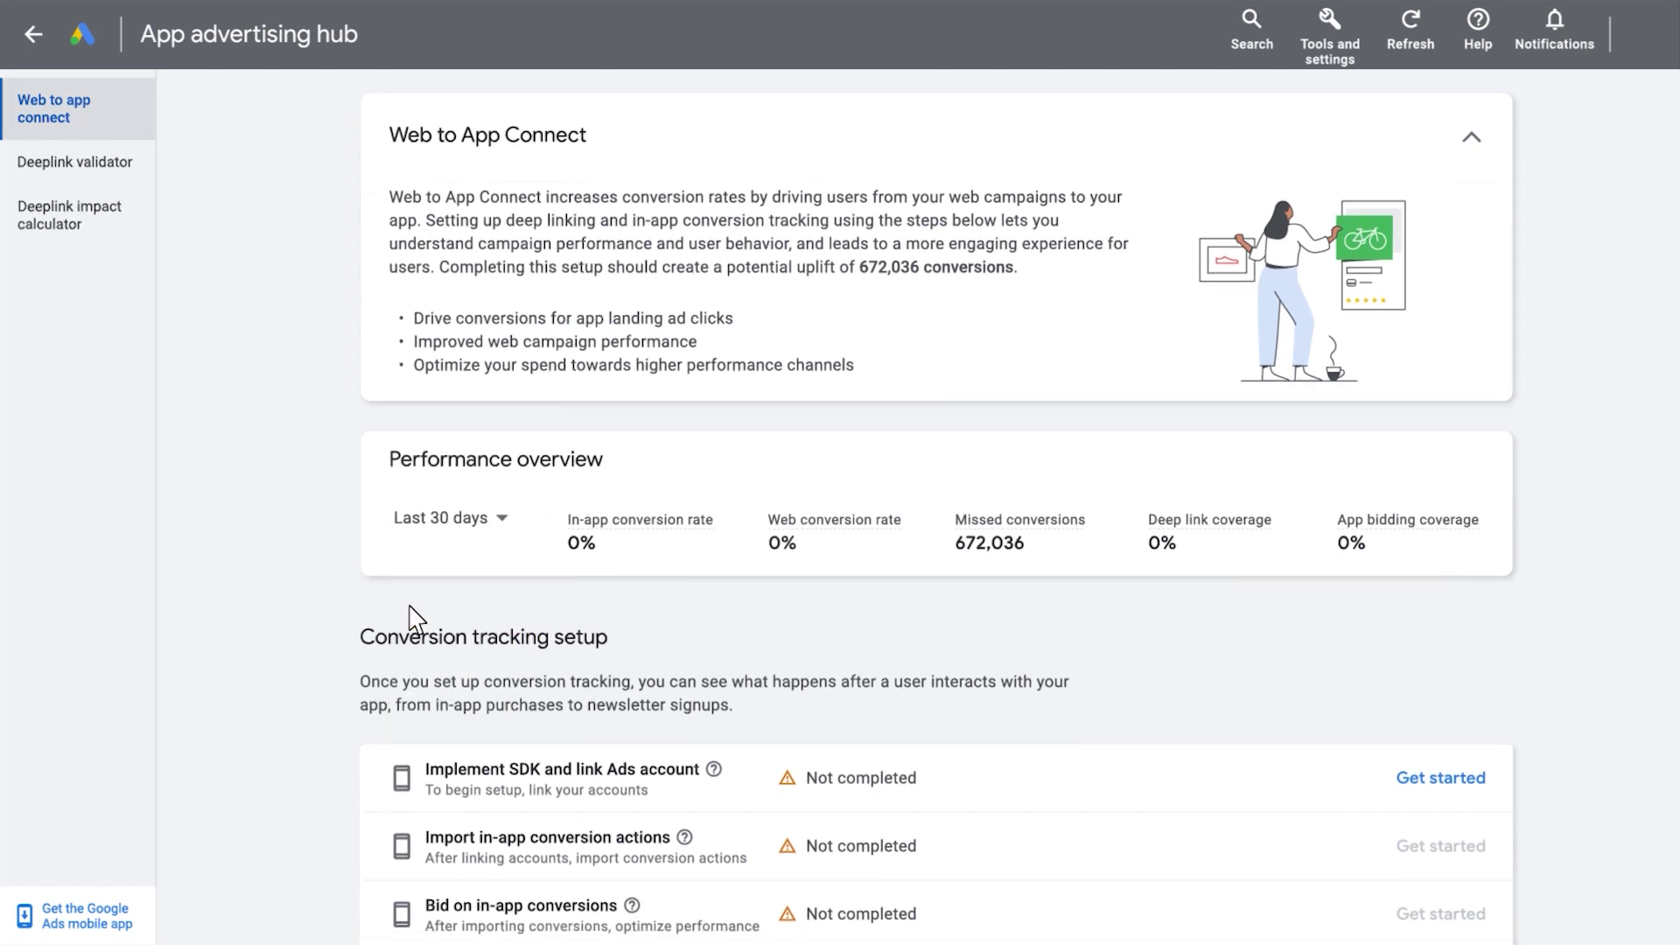
{"action": "scroll", "coordinate": [329, 619], "scroll_direction": "down", "scroll_amount": 5}
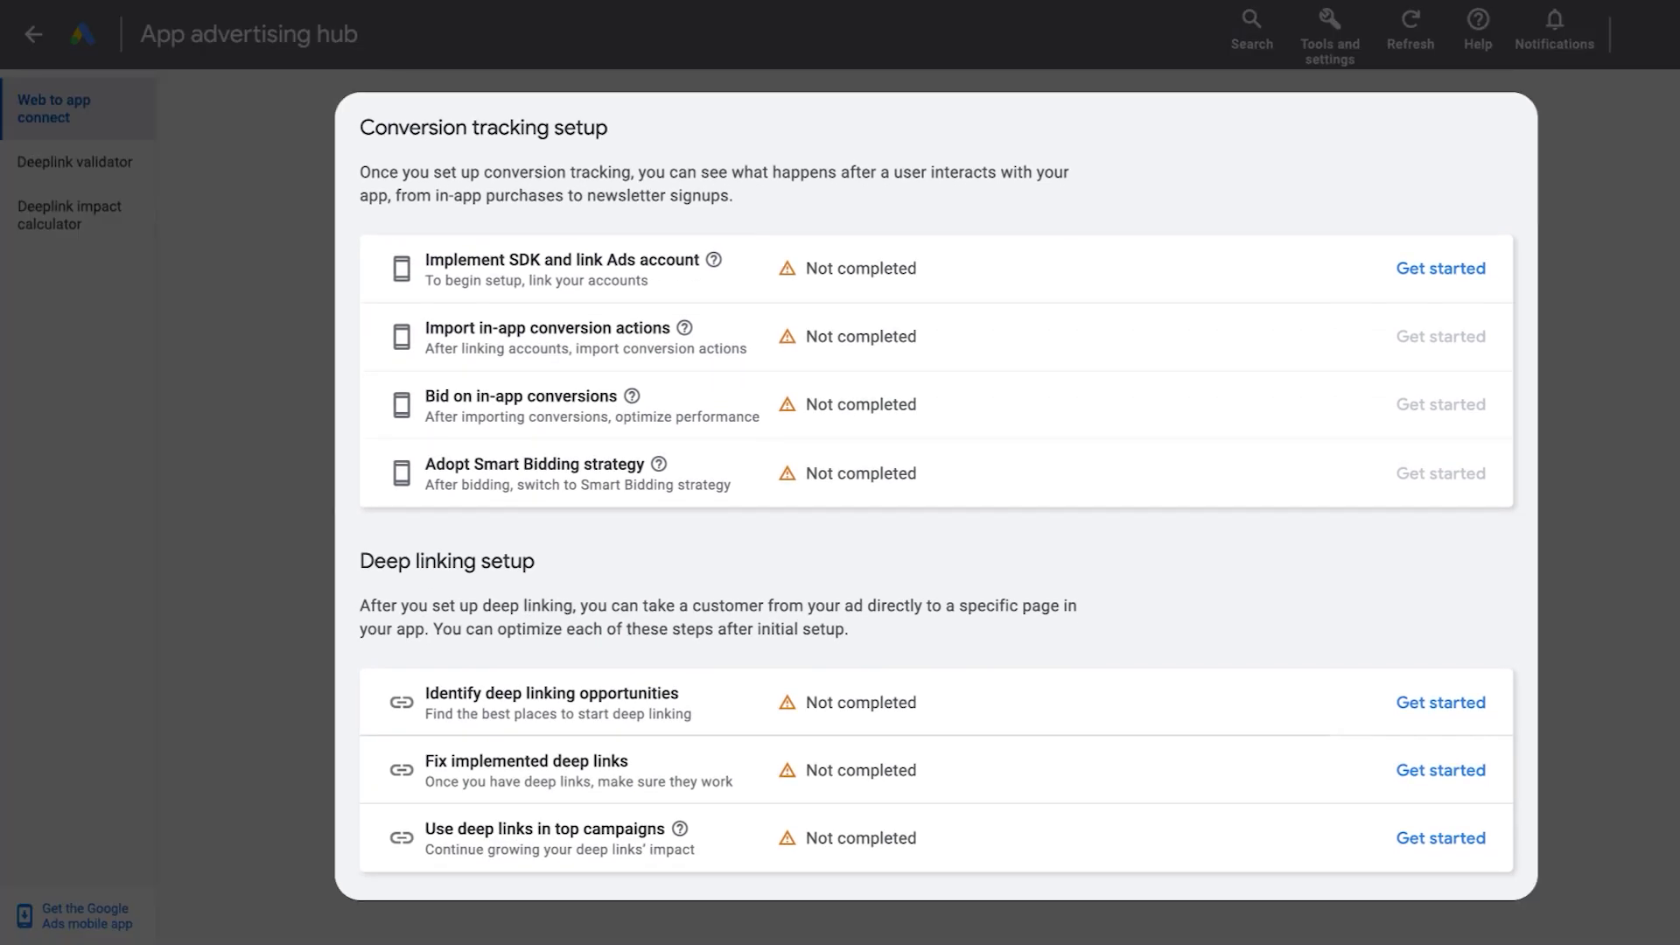